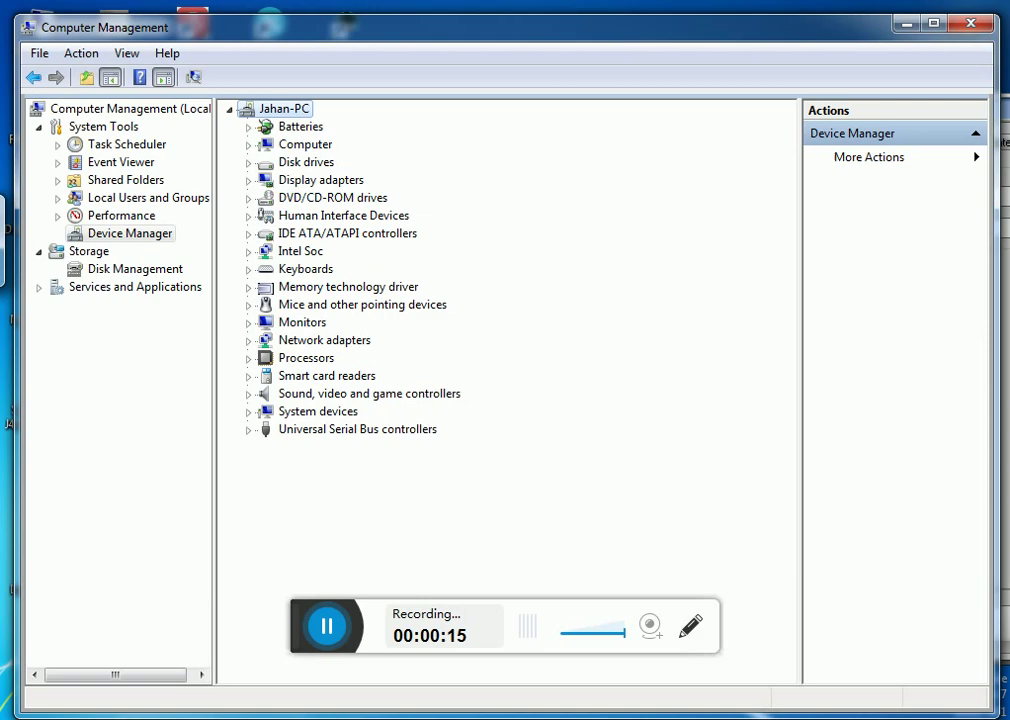
# View and dismiss the driver installation report, and select the USB SER device under Other devices.
pyautogui.click(742, 706)
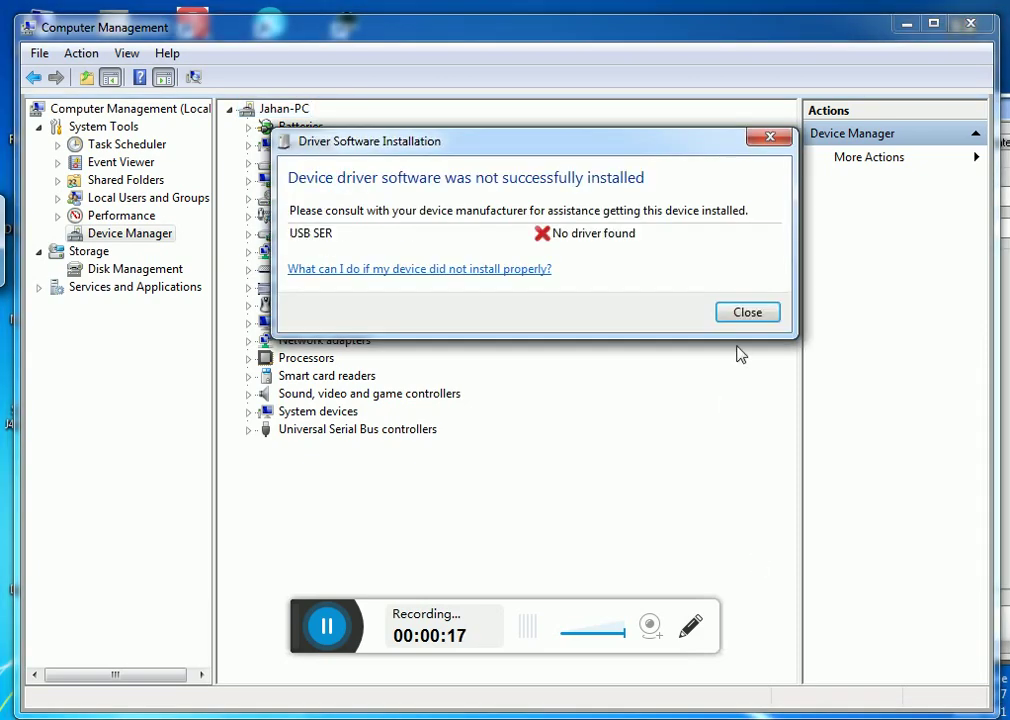
pyautogui.click(745, 314)
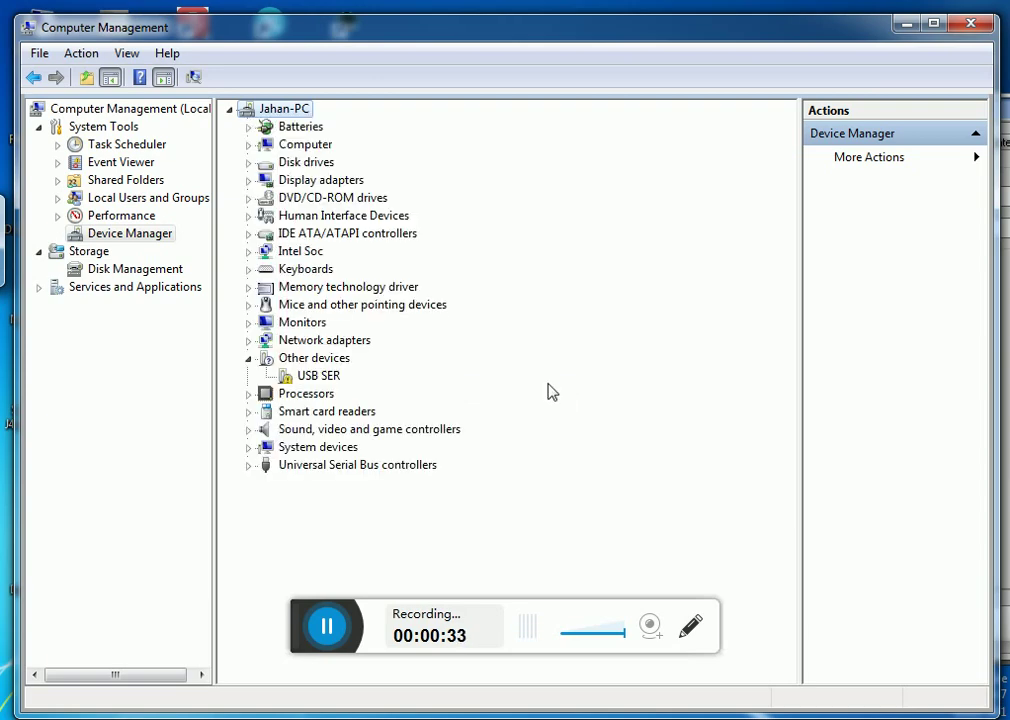
pyautogui.click(336, 377)
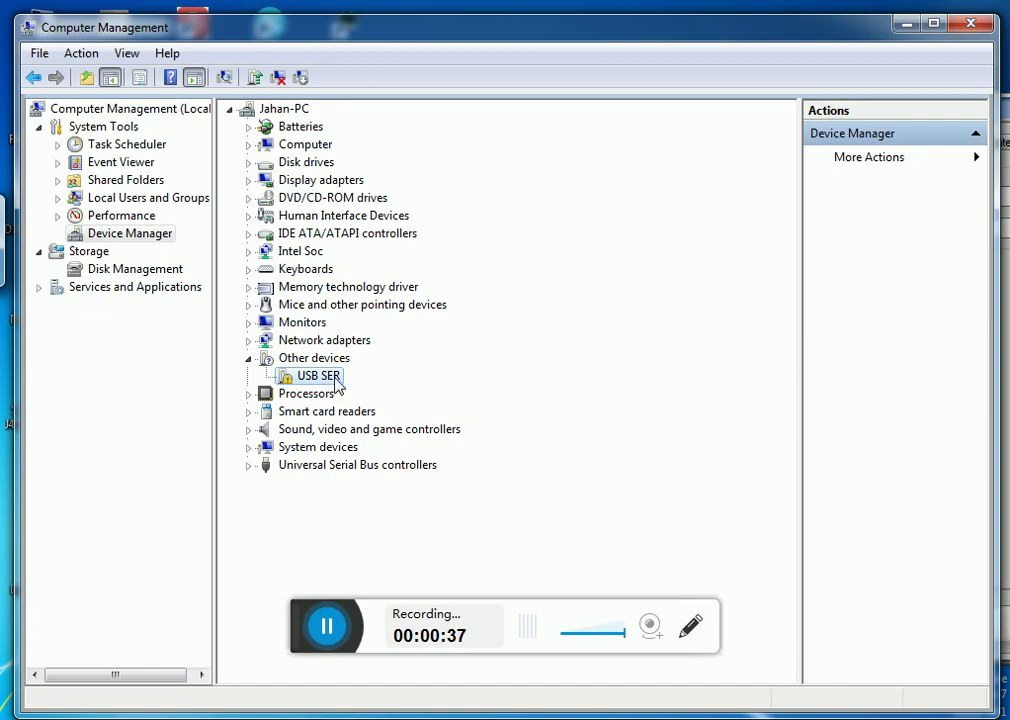
# Minimize Computer Management and open the HONOR DRIVER folder inside New Driver 64 Bites on Local Disk (D:).
pyautogui.click(903, 24)
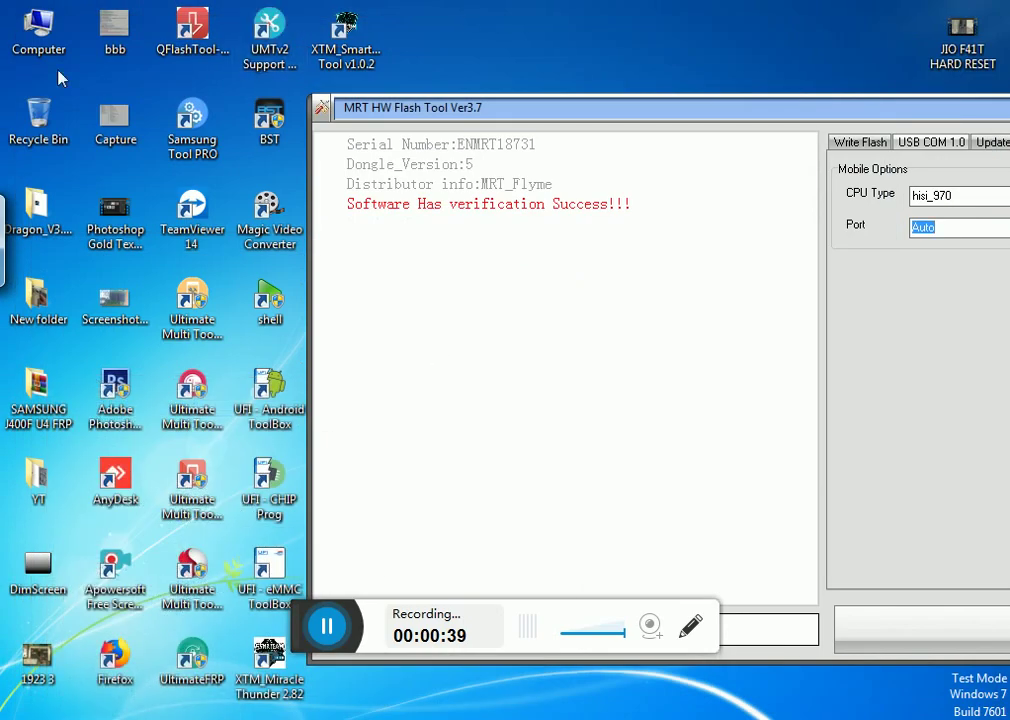
pyautogui.doubleClick(38, 30)
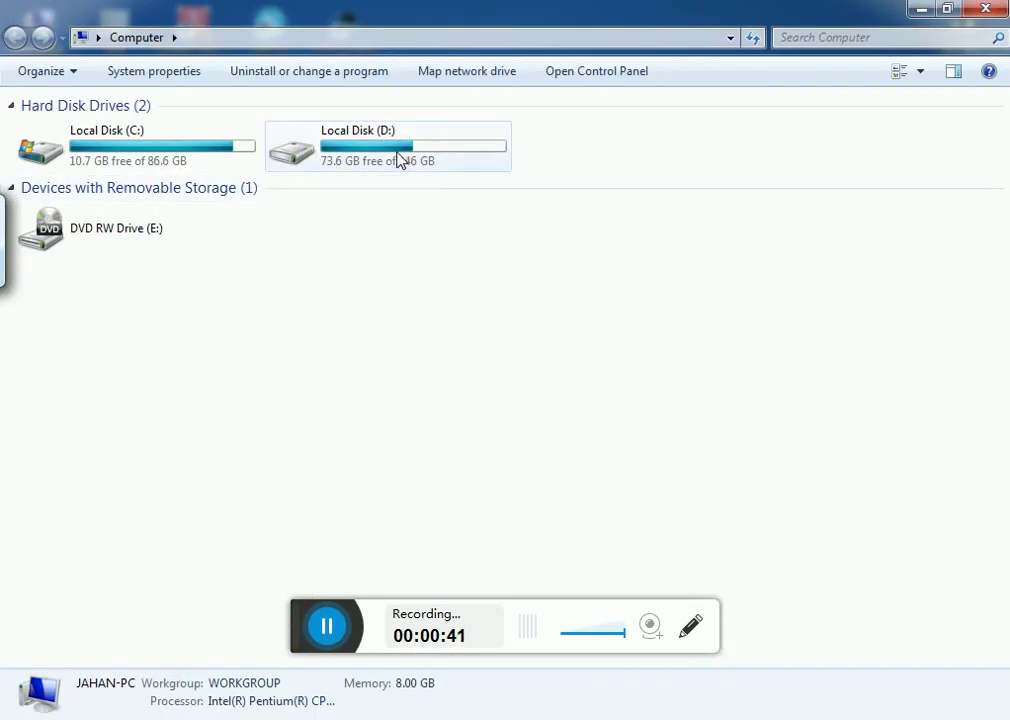
pyautogui.doubleClick(401, 162)
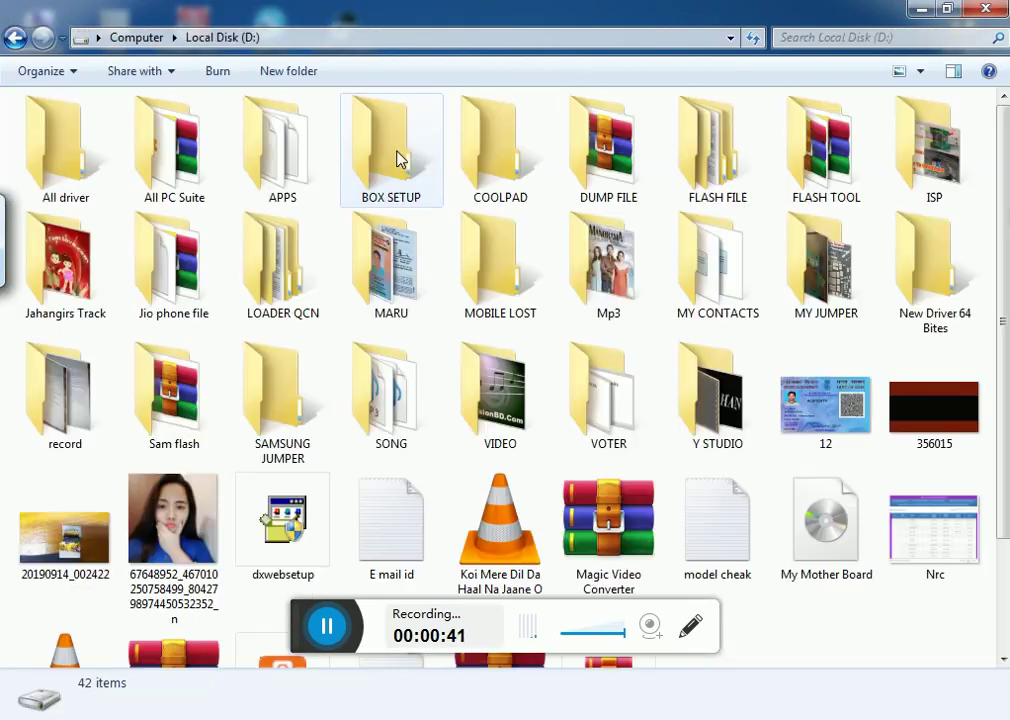
pyautogui.doubleClick(940, 260)
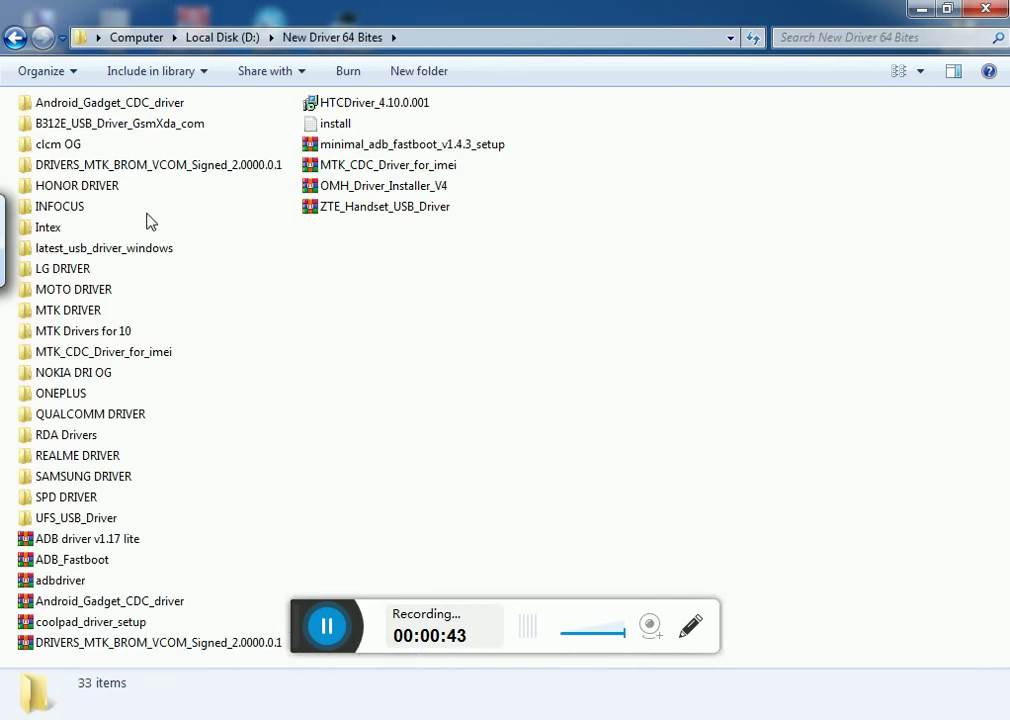
pyautogui.doubleClick(72, 187)
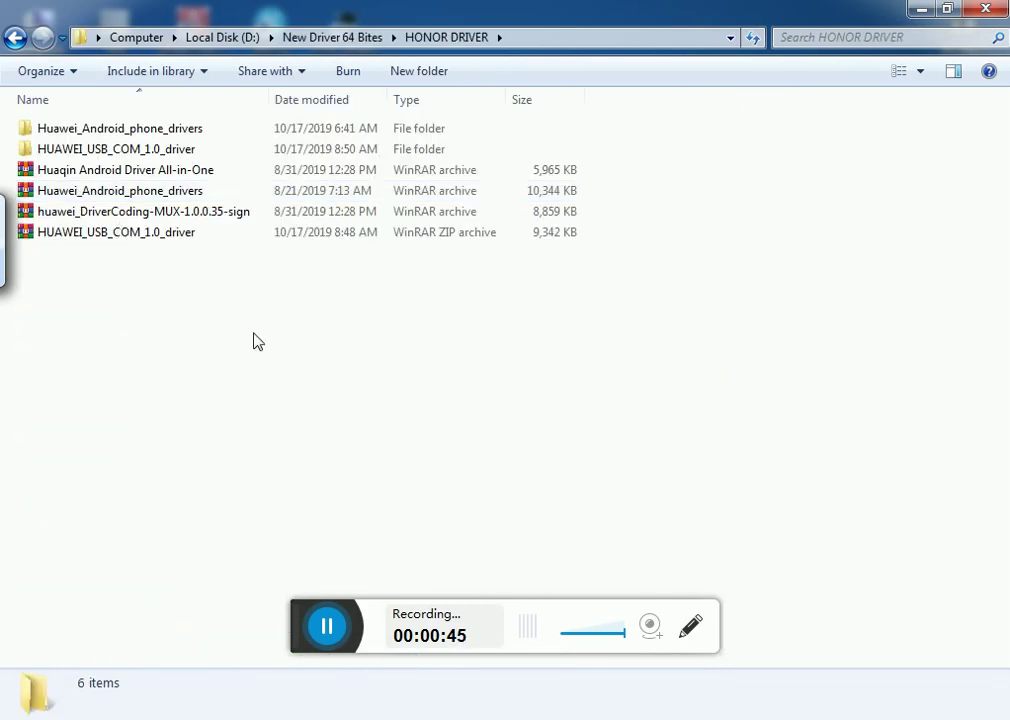
# View the extraction options for the HUAWEI_USB_COM_1.0_driver archive, and inspect its extracted folder's X86 and X64 subfolders.
pyautogui.rightClick(120, 238)
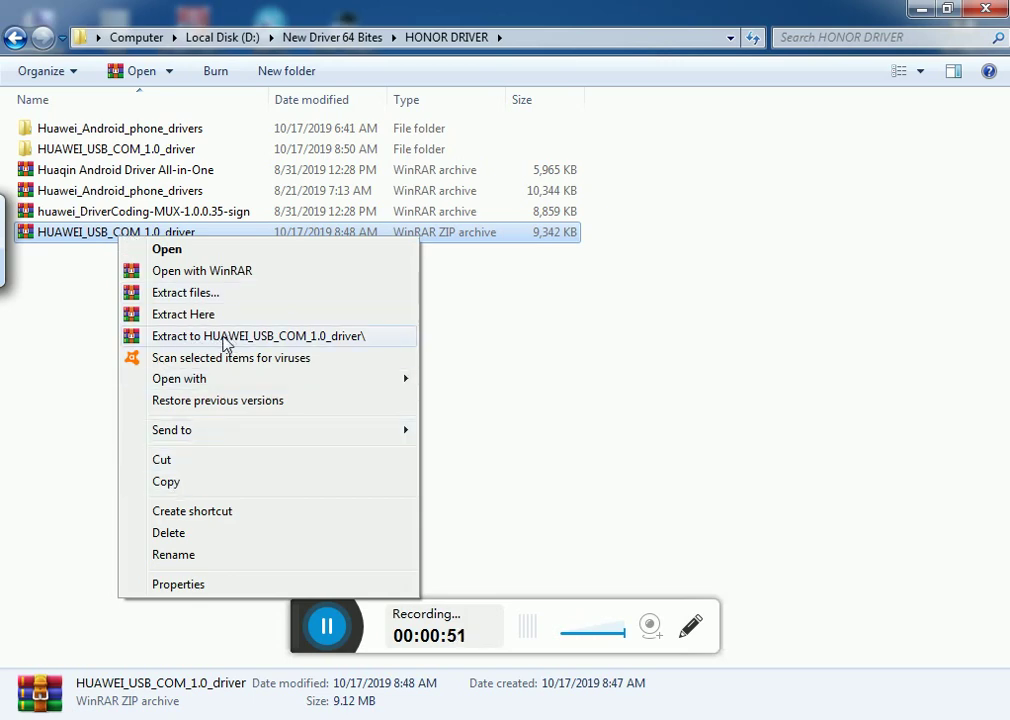
pyautogui.click(131, 150)
pyautogui.doubleClick(131, 150)
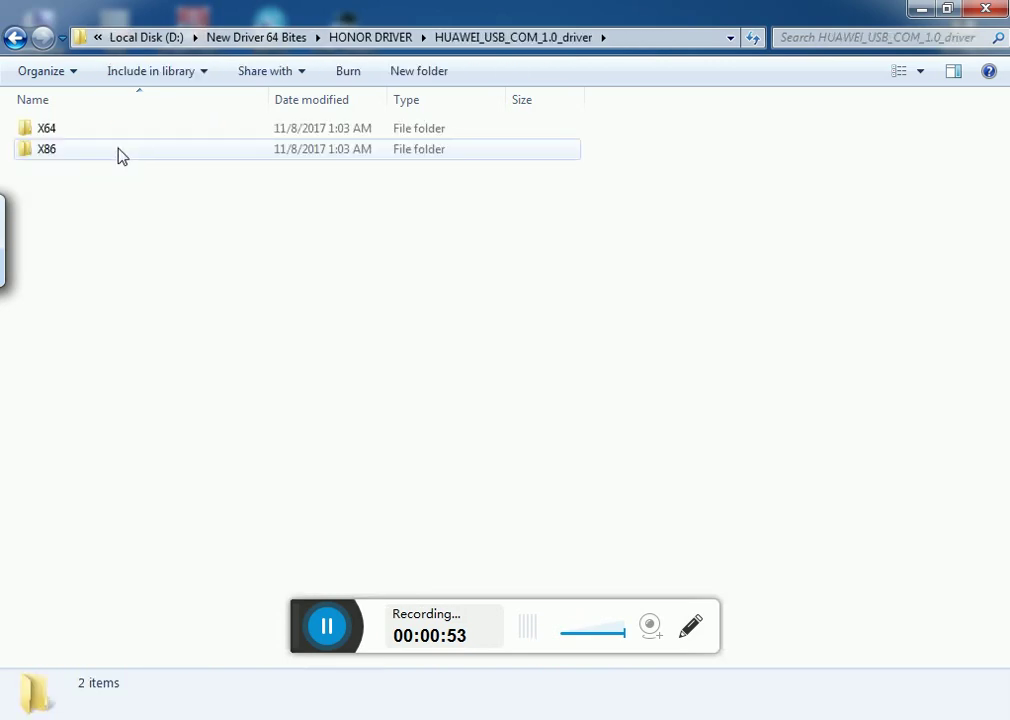
pyautogui.click(52, 151)
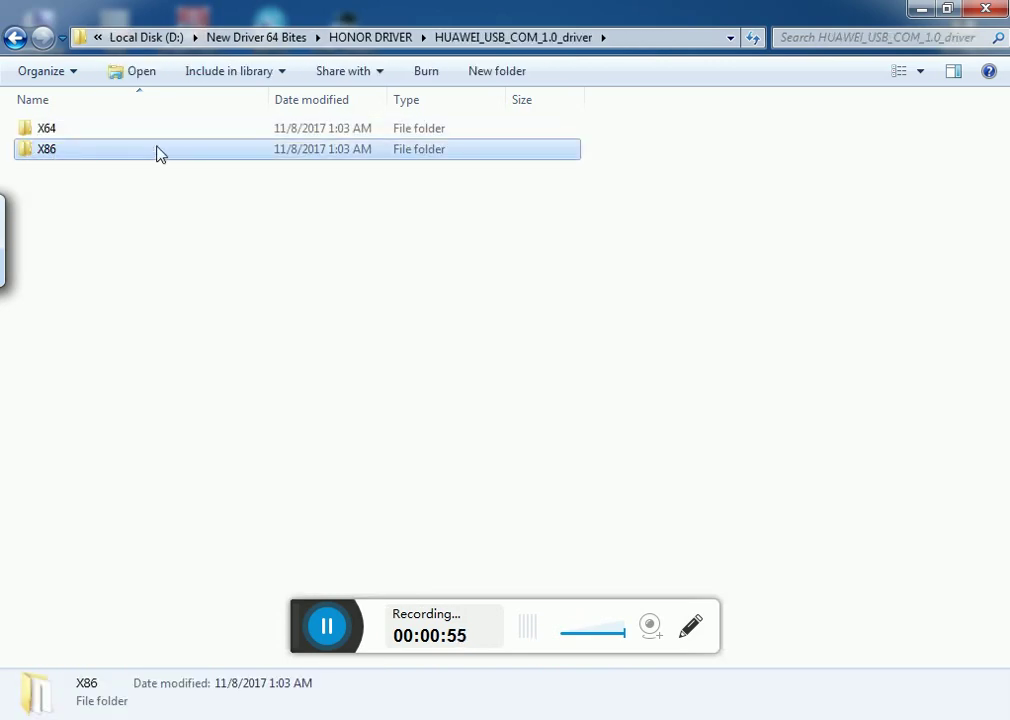
pyautogui.click(83, 130)
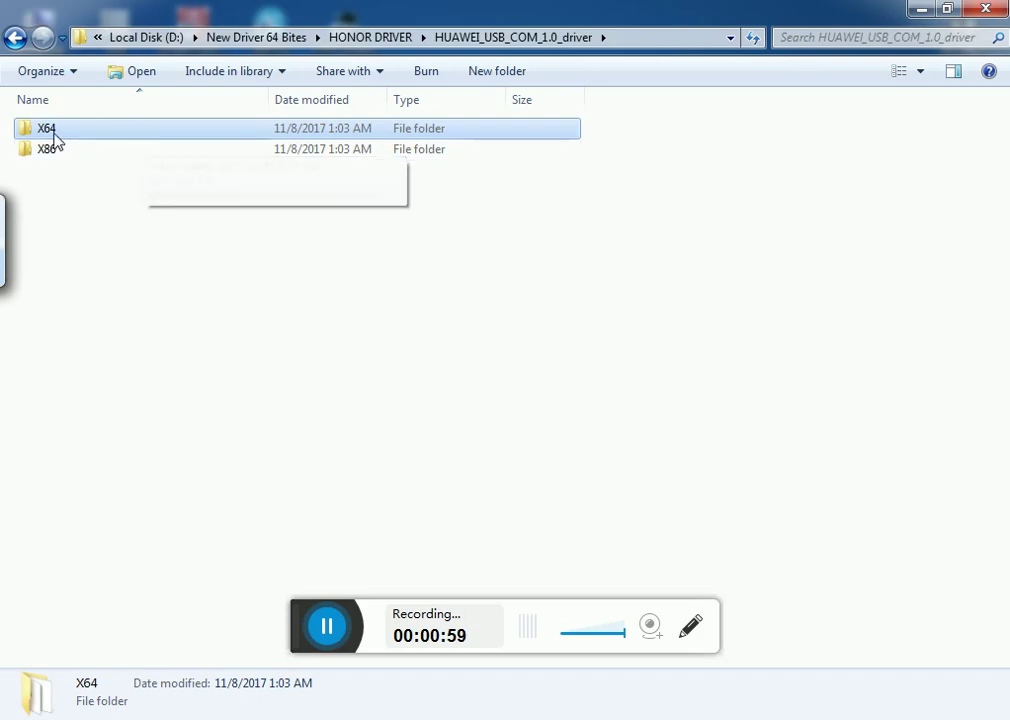
# Check the system type in the computer's system properties, and close the System and Computer windows.
pyautogui.click(922, 16)
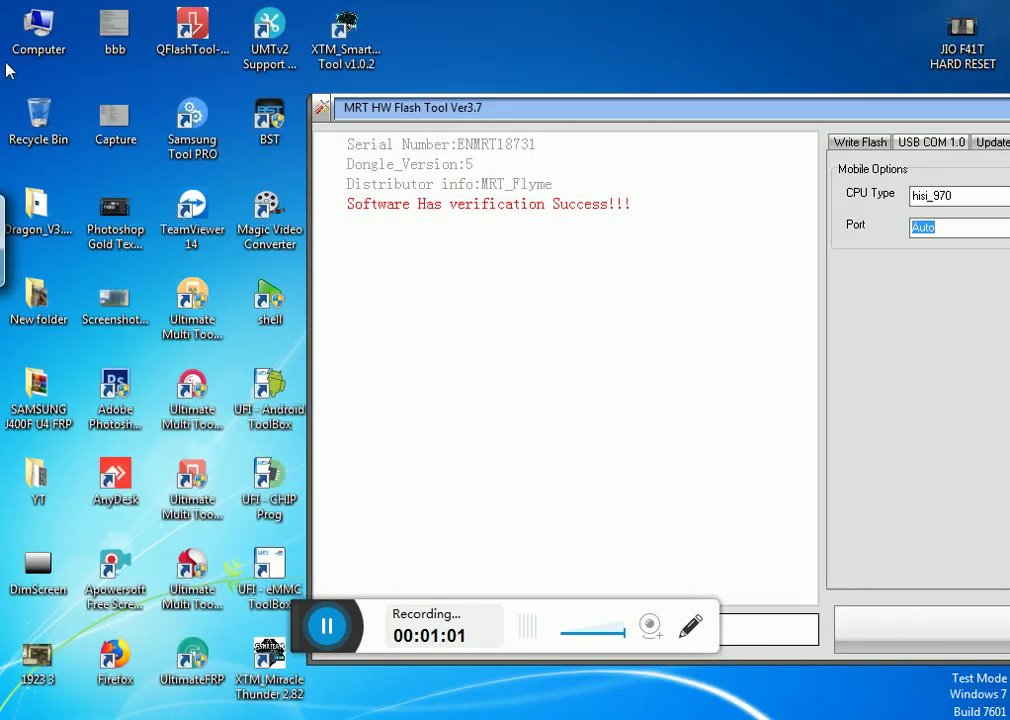
pyautogui.doubleClick(24, 32)
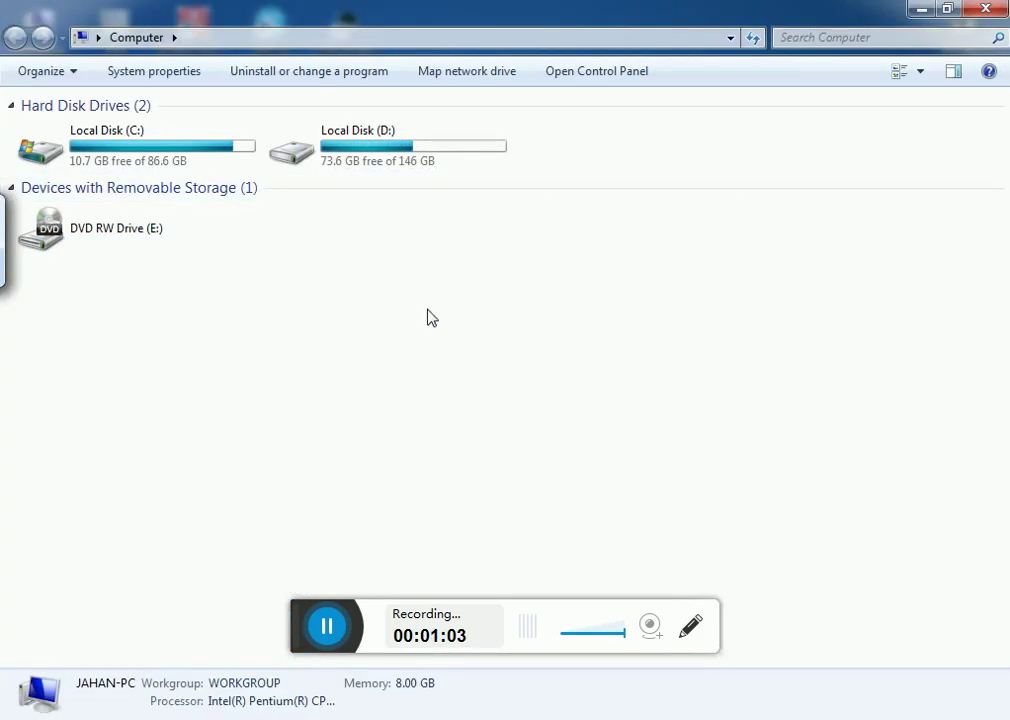
pyautogui.rightClick(433, 279)
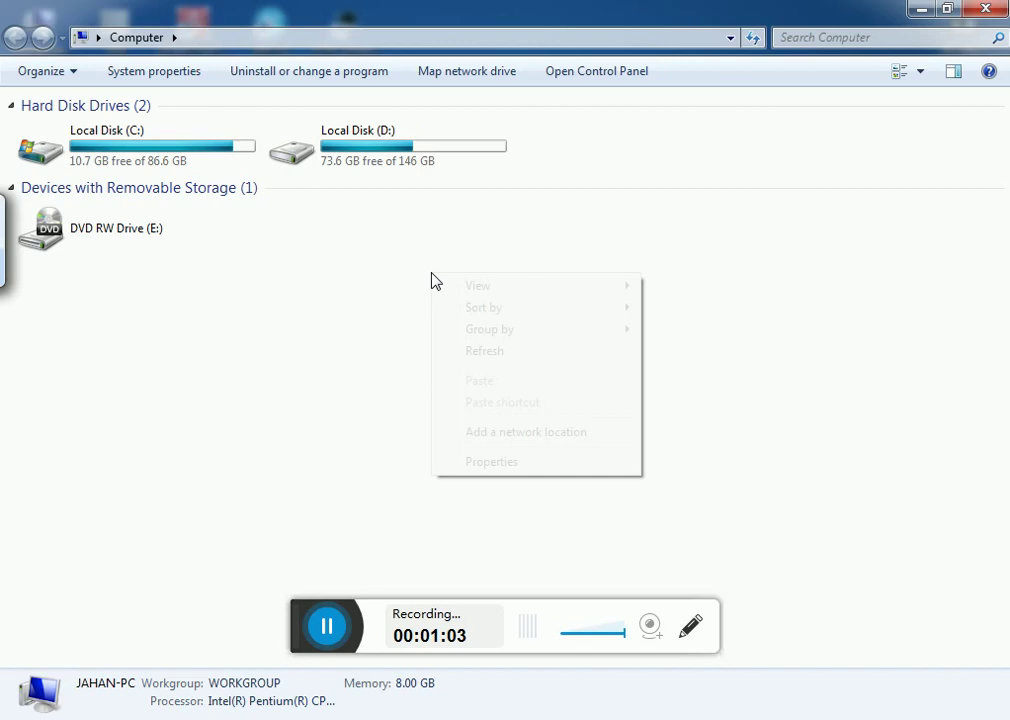
pyautogui.click(559, 462)
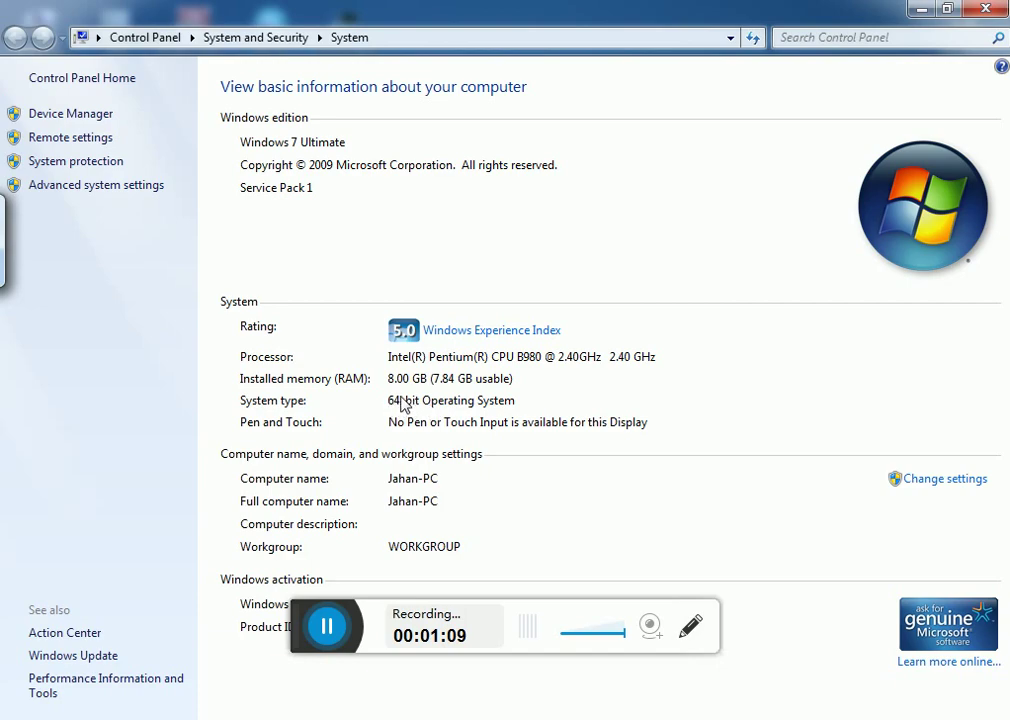
pyautogui.click(985, 8)
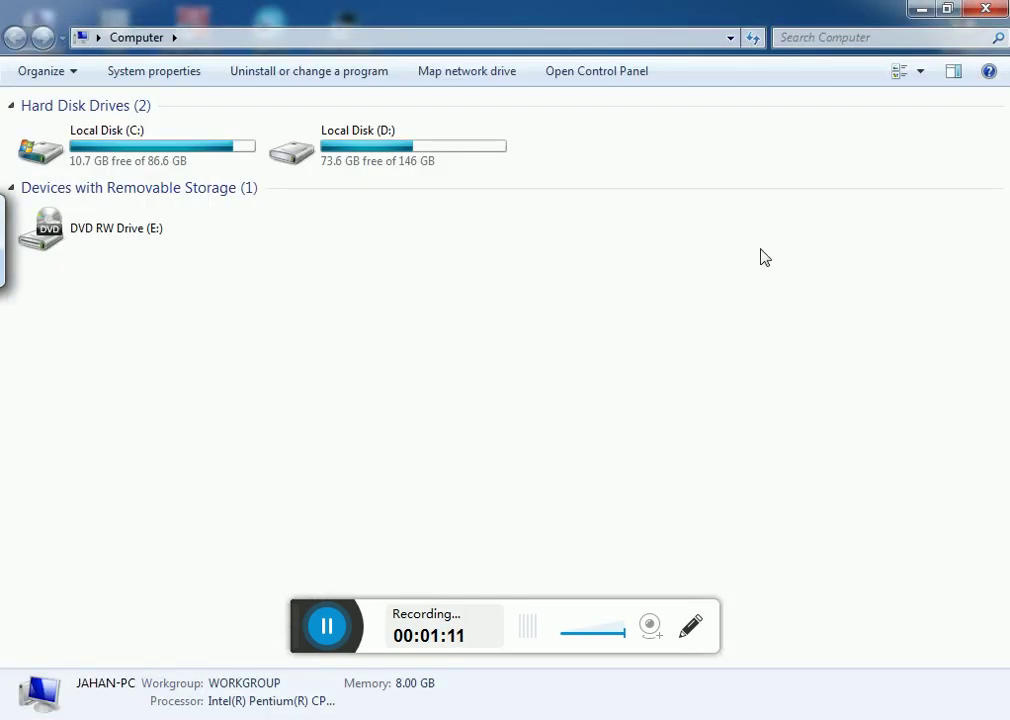
pyautogui.click(986, 10)
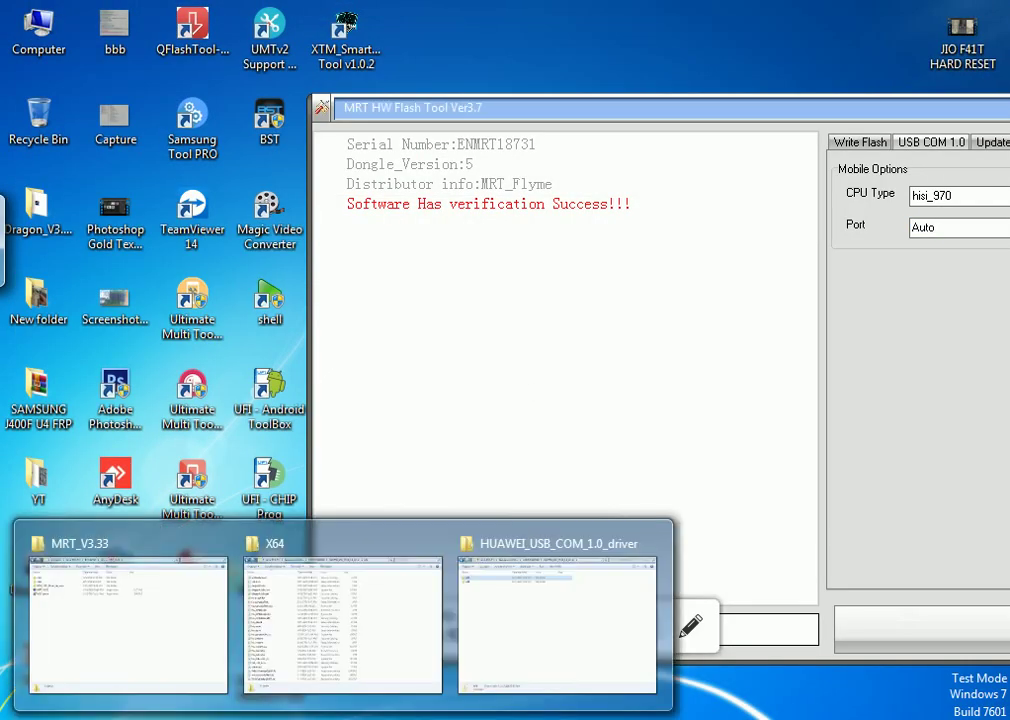
# Return to the HUAWEI_USB_COM_1.0_driver window, view the driver files in the X64 folder, and close the window.
pyautogui.click(512, 634)
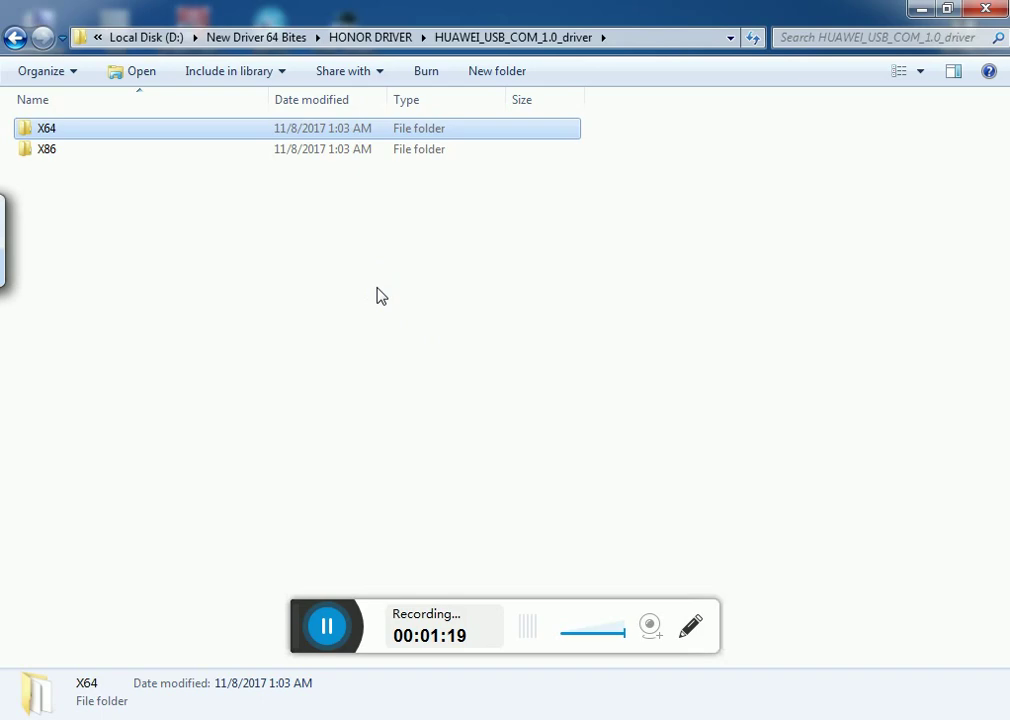
pyautogui.click(376, 295)
pyautogui.doubleClick(60, 131)
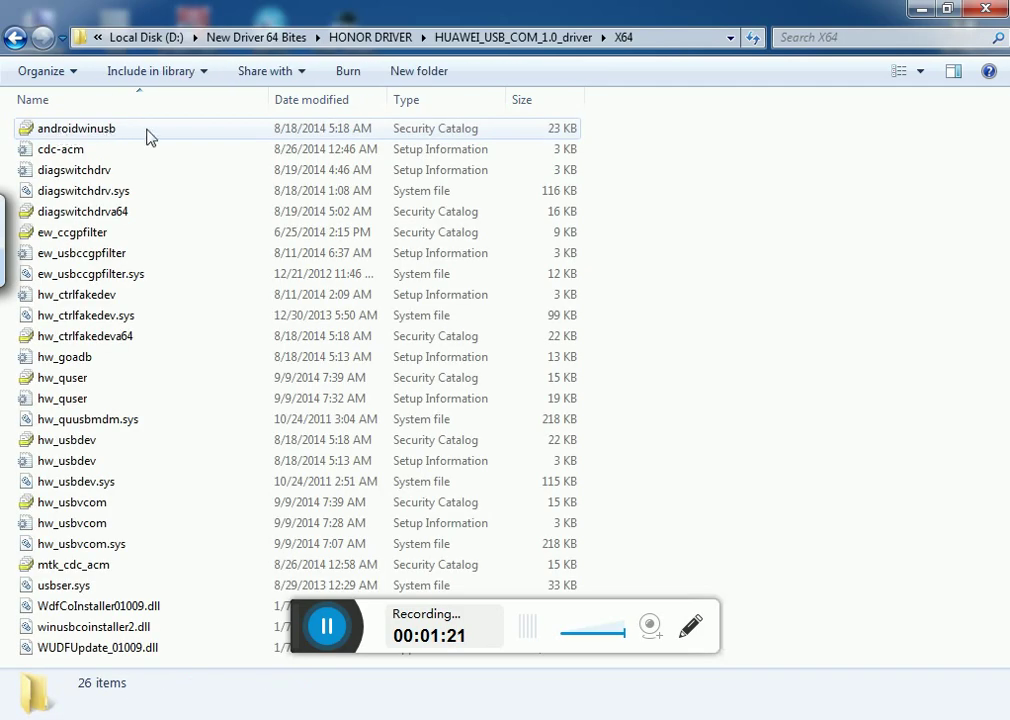
pyautogui.click(993, 14)
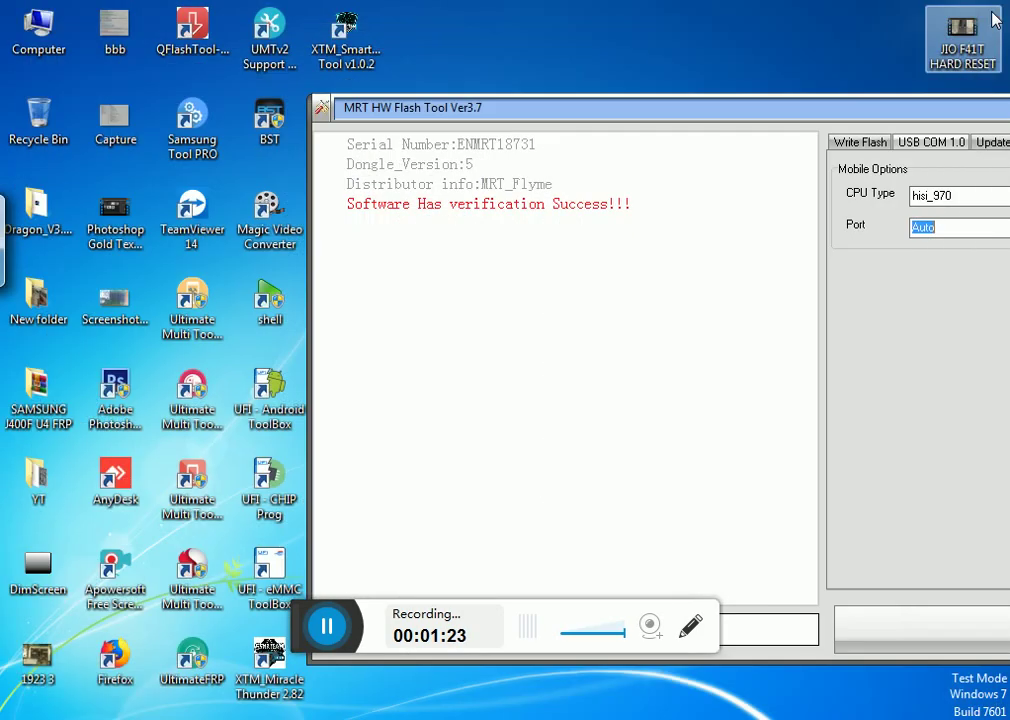
# Switch to Computer Management and start a manual driver update for USB SER, using Show All Devices and the install-from-disk option.
pyautogui.hotkey('alt', 'Tab')
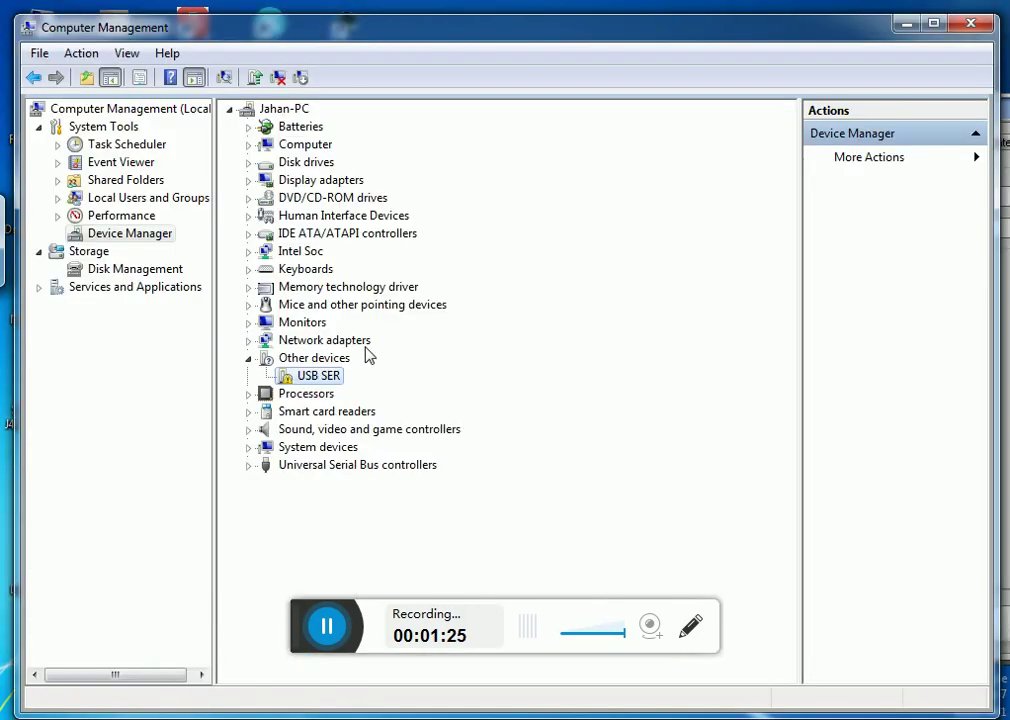
pyautogui.rightClick(313, 380)
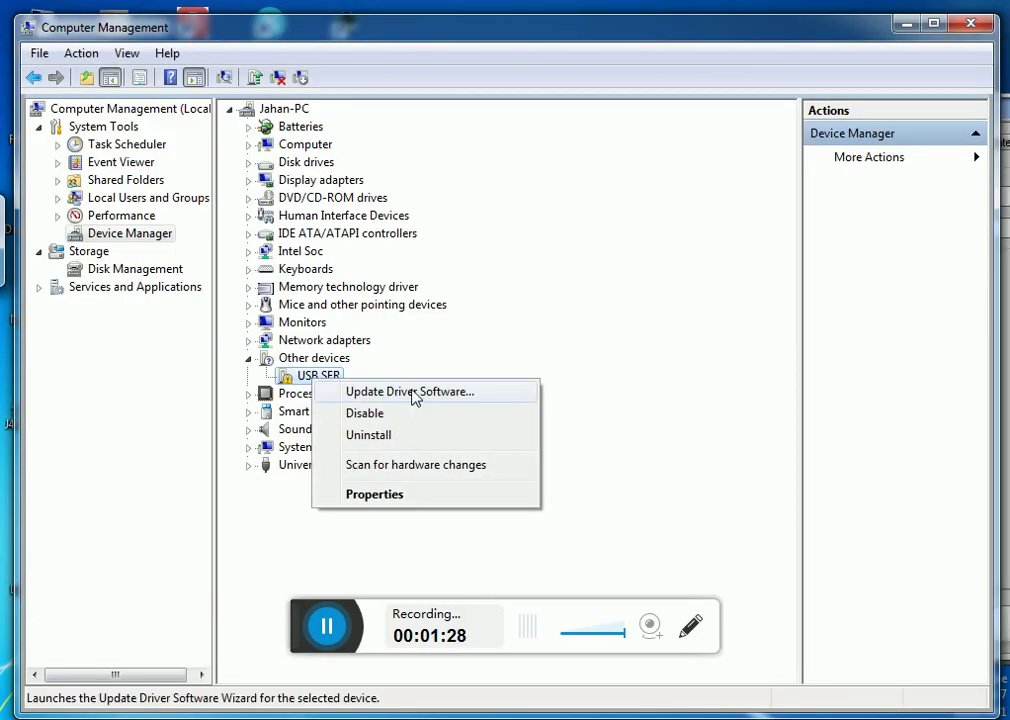
pyautogui.click(398, 395)
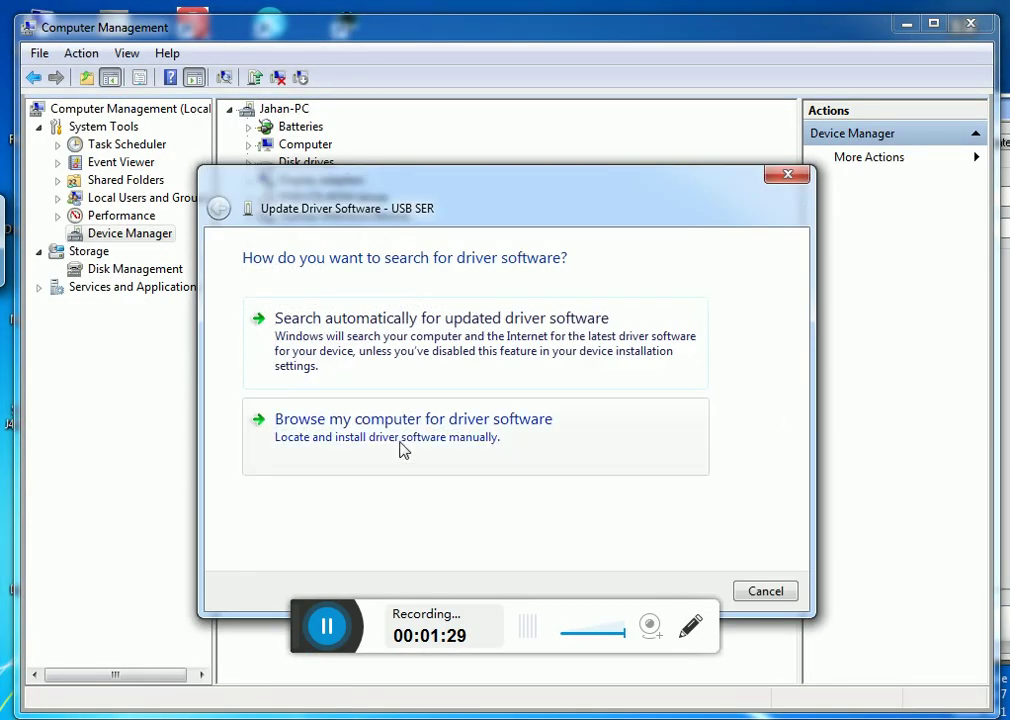
pyautogui.click(401, 447)
pyautogui.click(466, 496)
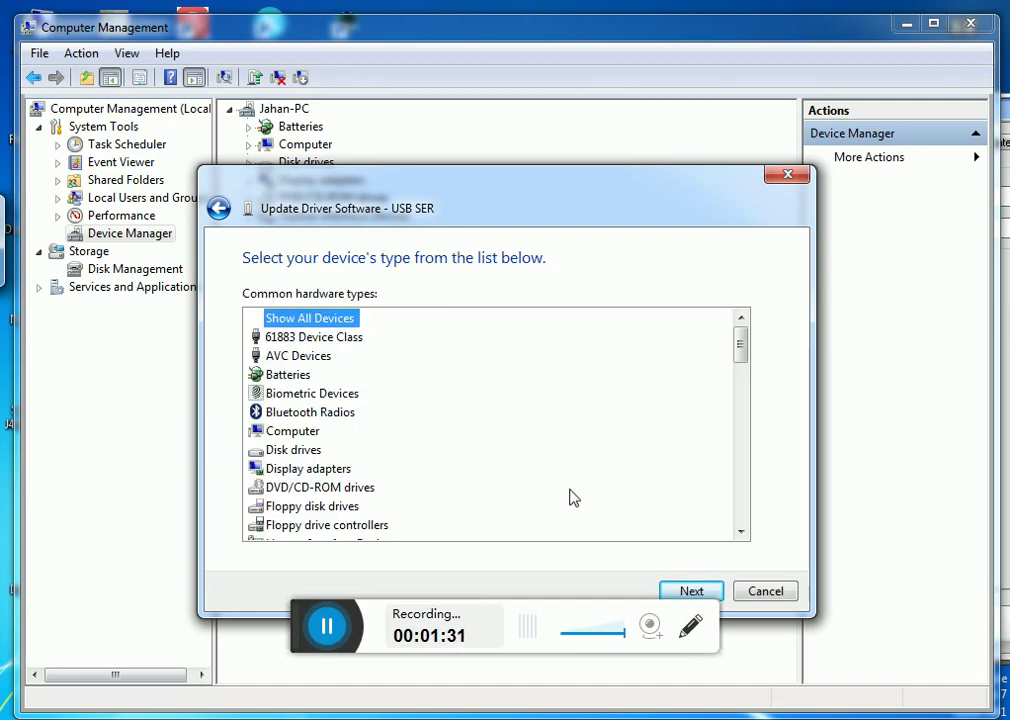
pyautogui.click(692, 591)
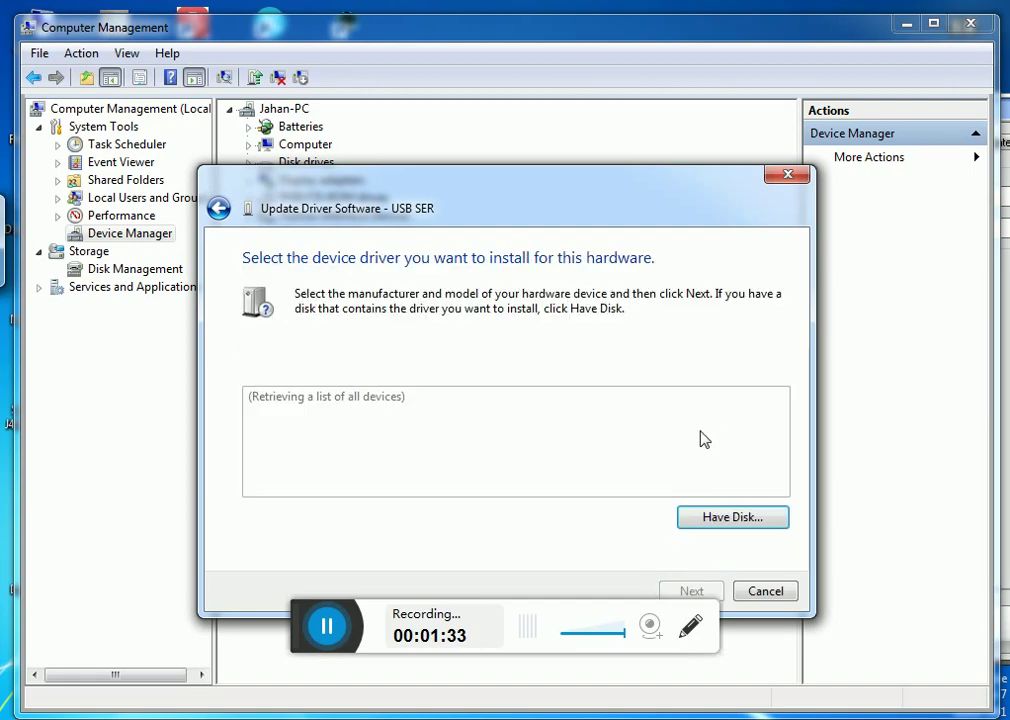
pyautogui.click(728, 518)
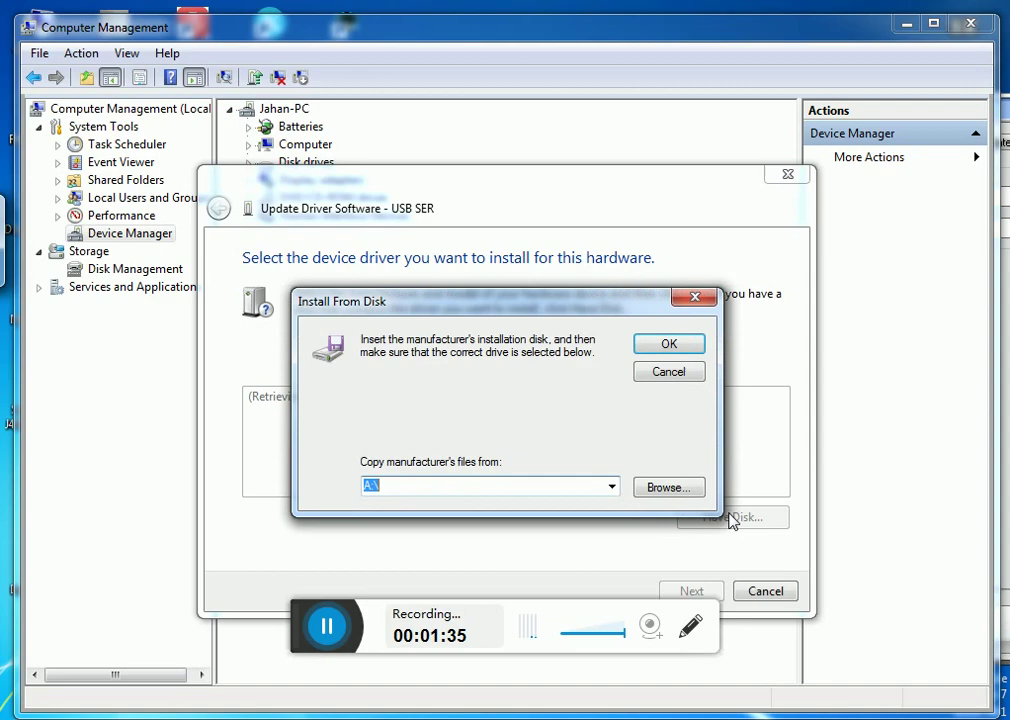
# Select the hw_usbvcom setup file in D:\New Driver 64 Bites\HONOR DRIVER\HUAWEI_USB_COM_1.0_driver\X64 as the driver source.
pyautogui.click(667, 488)
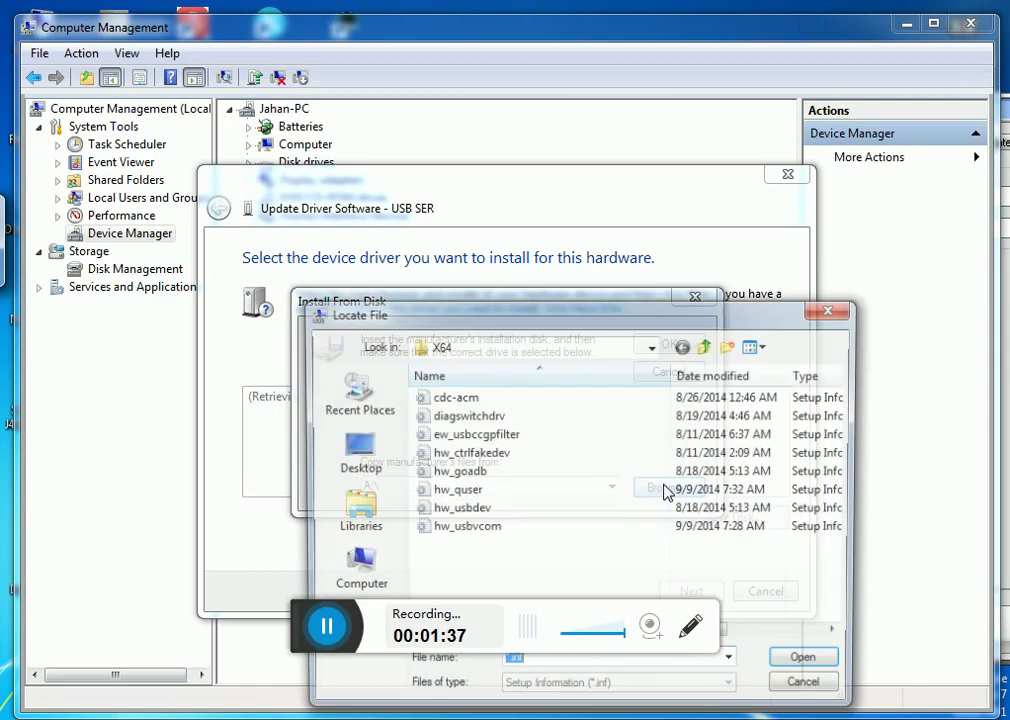
pyautogui.click(369, 455)
pyautogui.click(352, 566)
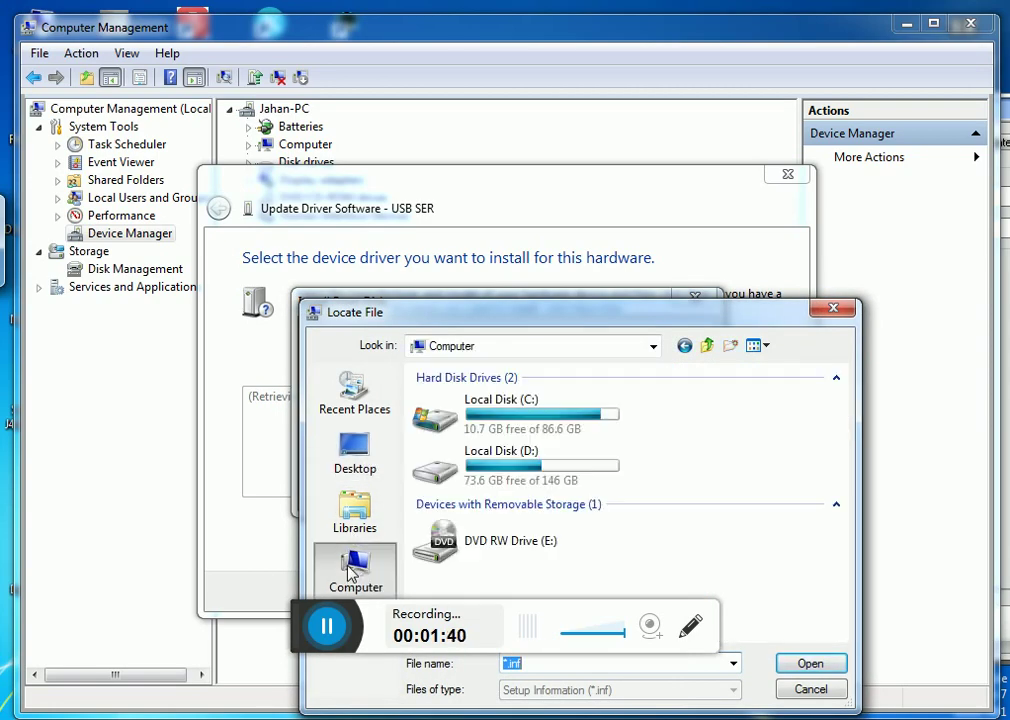
pyautogui.doubleClick(518, 473)
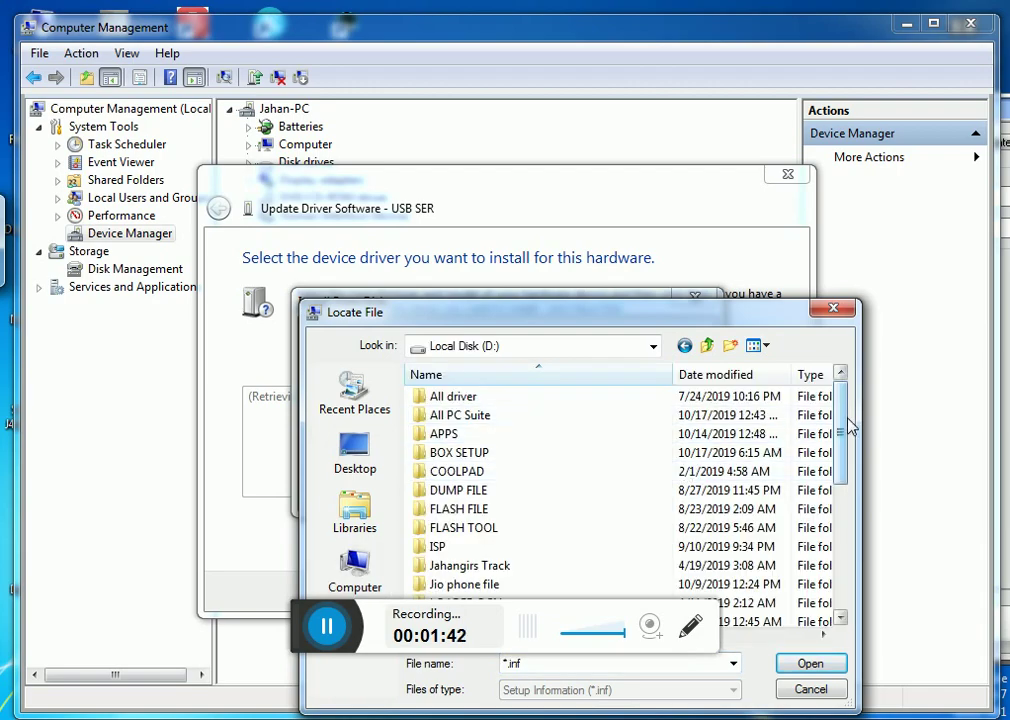
pyautogui.moveTo(847, 428); pyautogui.dragTo(840, 530)
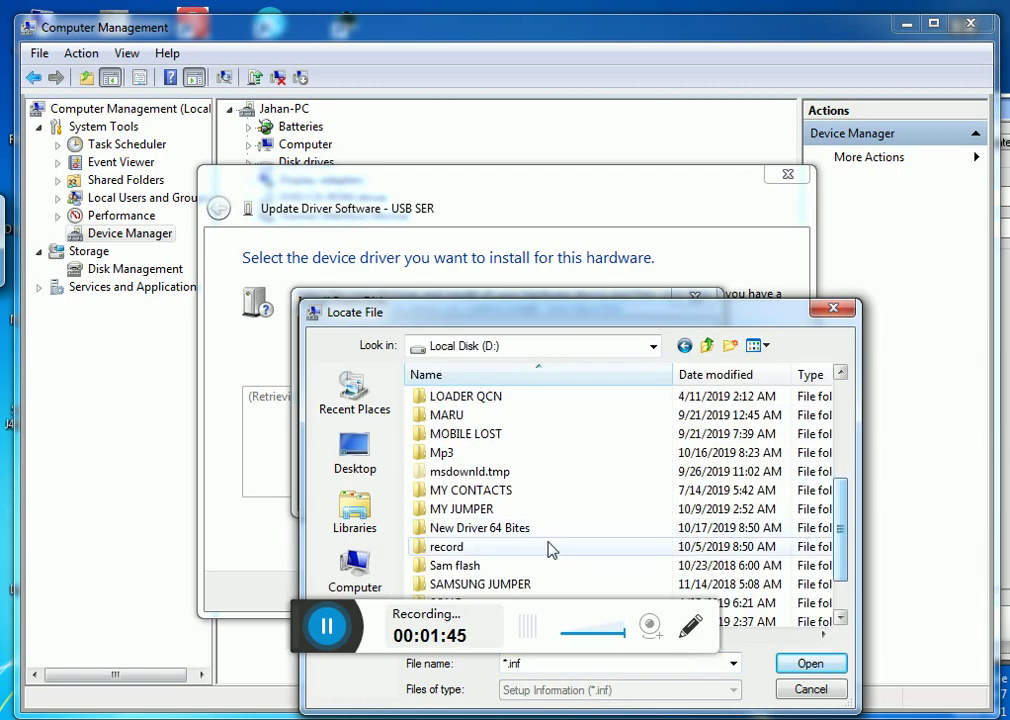
pyautogui.doubleClick(462, 527)
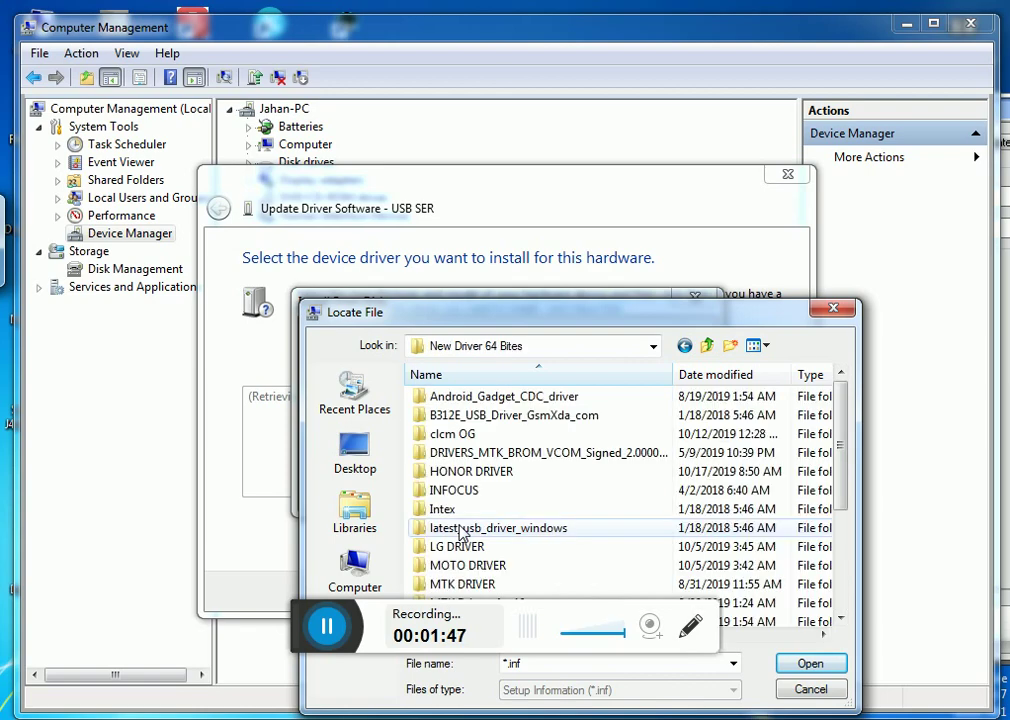
pyautogui.doubleClick(462, 473)
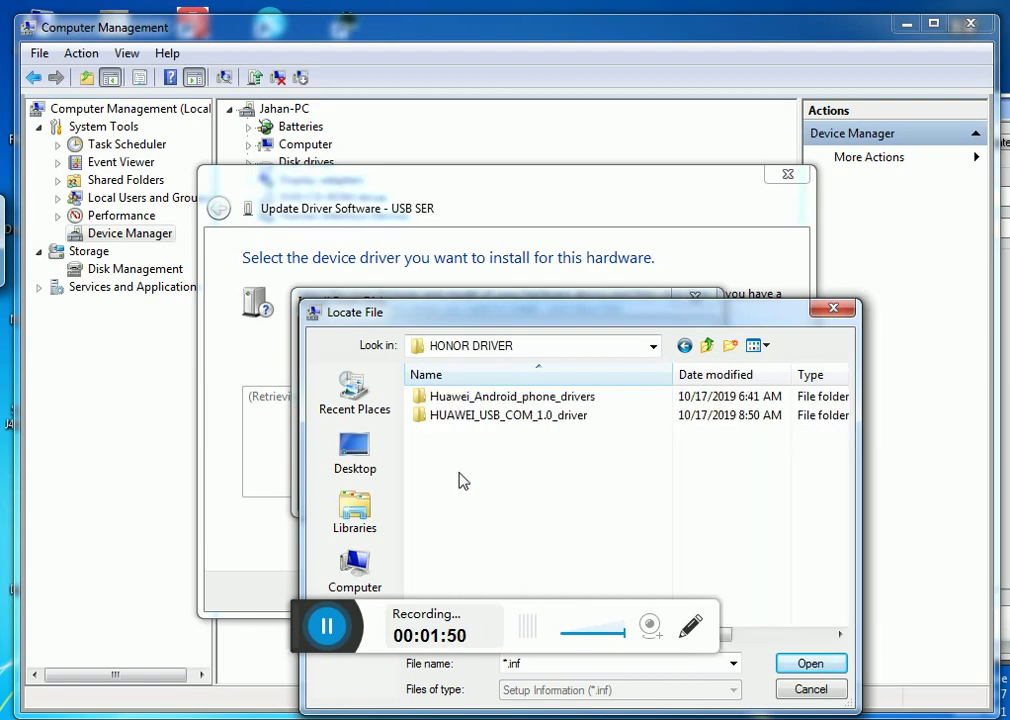
pyautogui.doubleClick(530, 418)
pyautogui.doubleClick(440, 398)
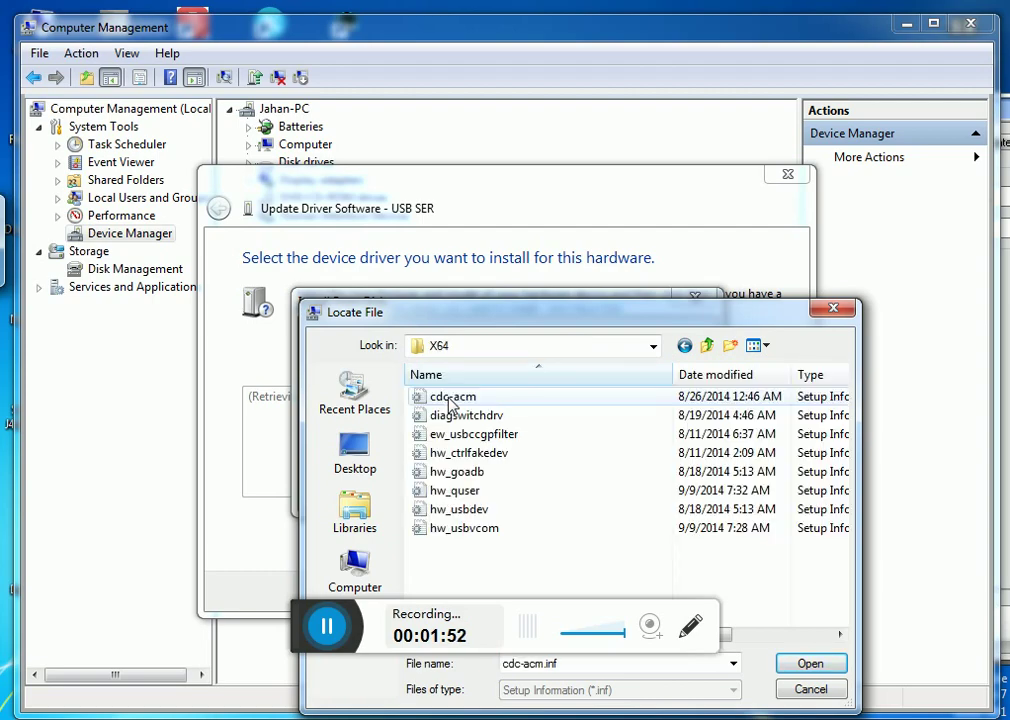
pyautogui.doubleClick(481, 535)
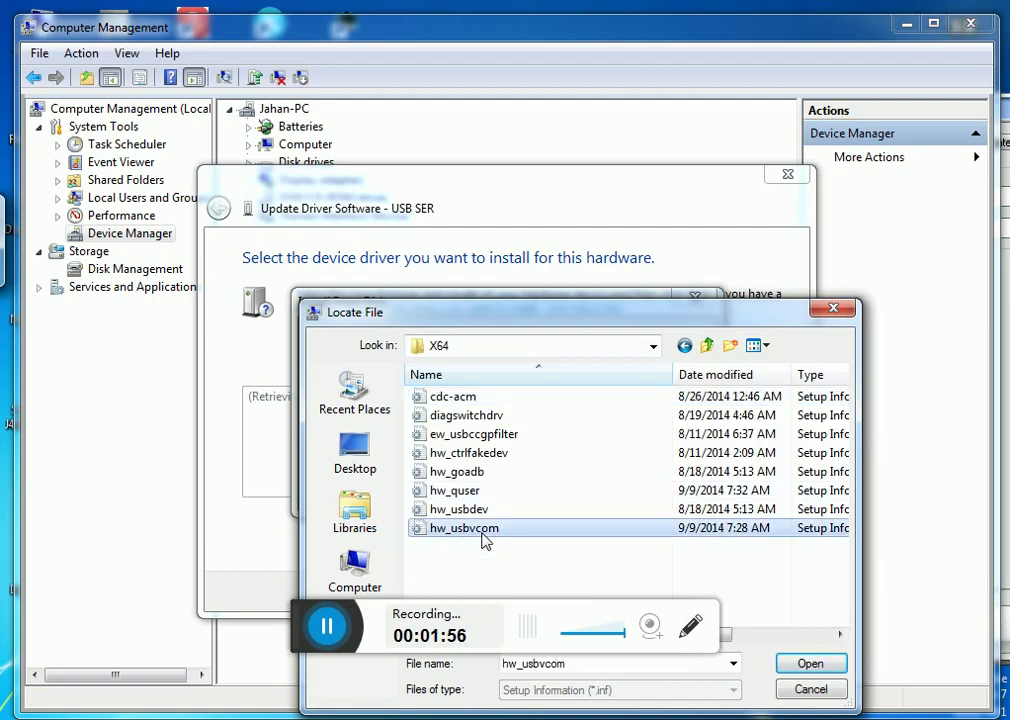
# Install the HUAWEI USB COM 1.0 model from the chosen setup file, allowing the unsigned driver, and close the update wizard.
pyautogui.click(644, 346)
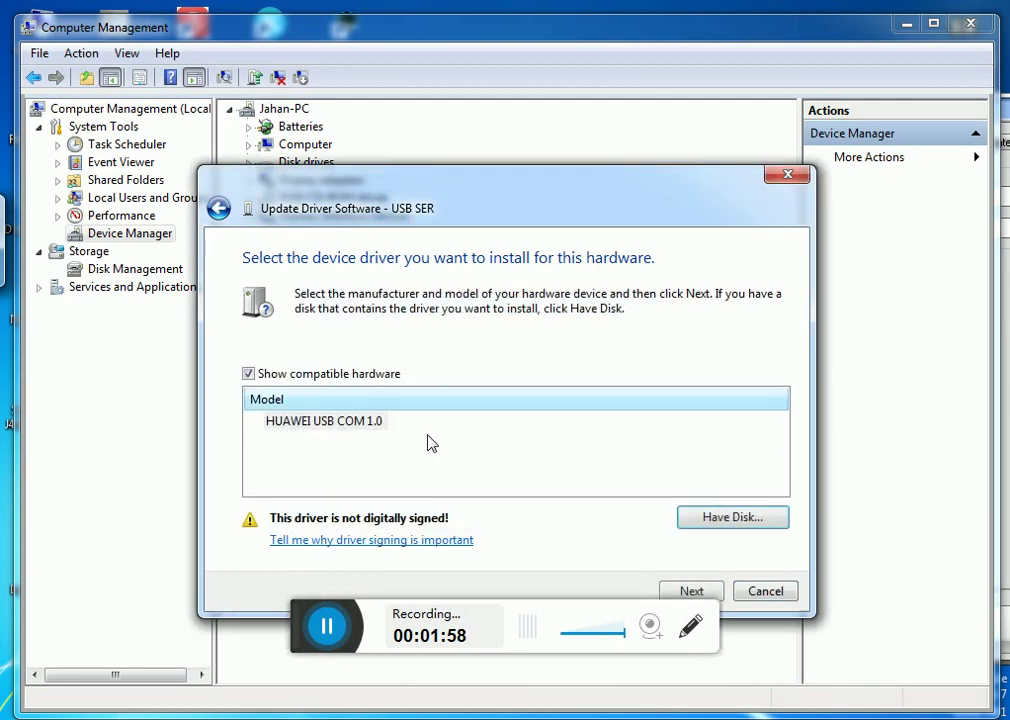
pyautogui.click(306, 421)
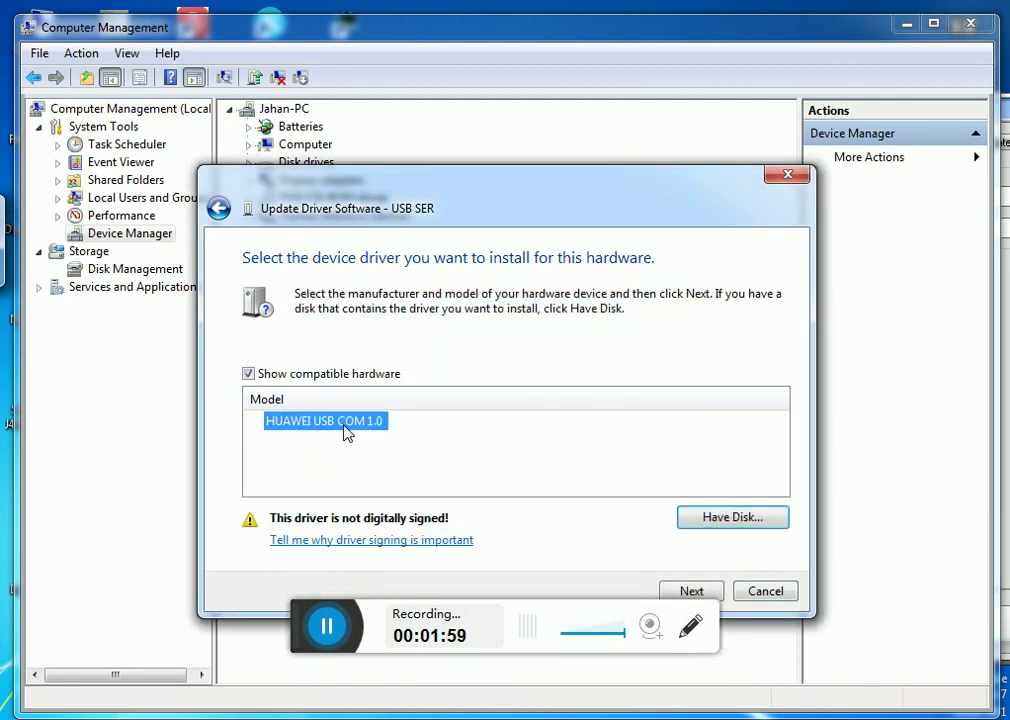
pyautogui.click(692, 592)
pyautogui.click(460, 390)
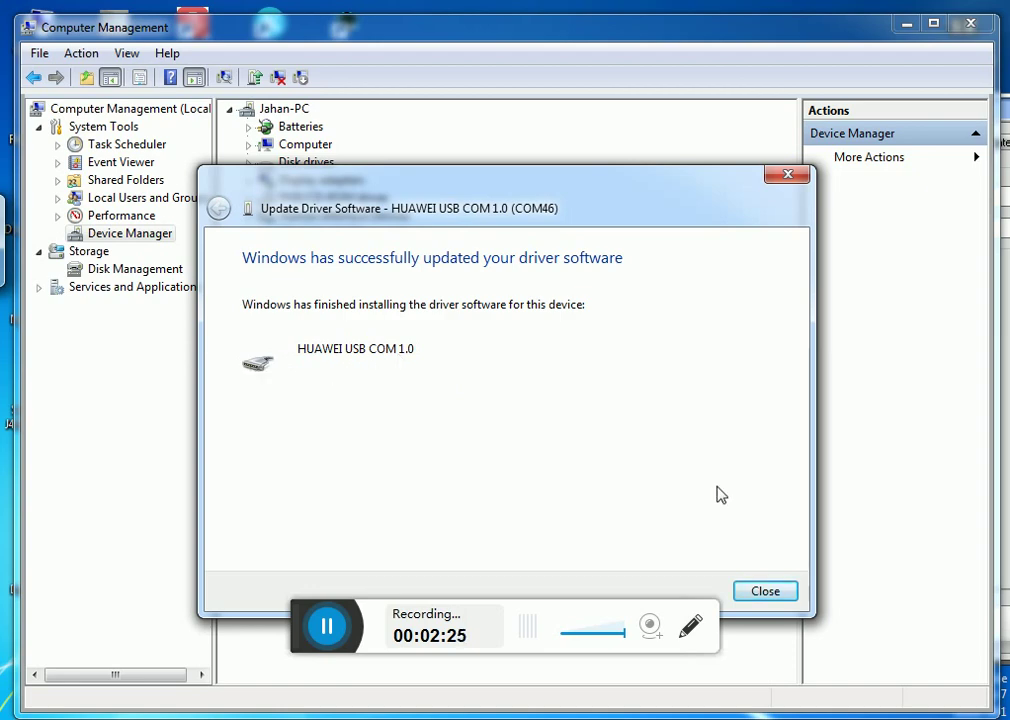
pyautogui.click(765, 591)
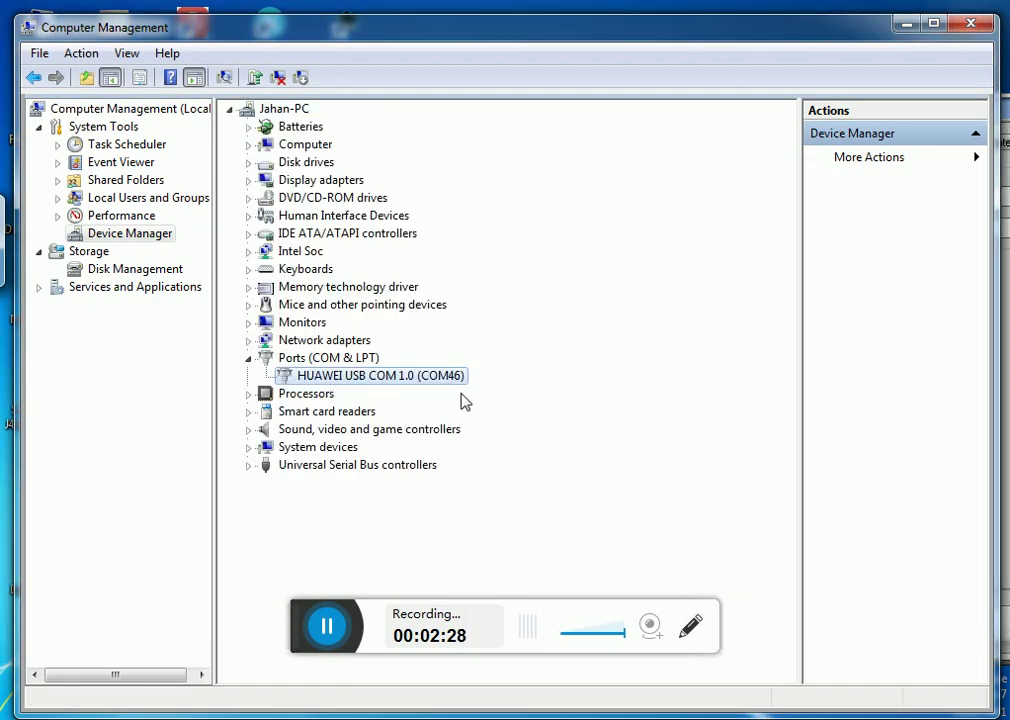
# Switch to MRT HW Flash Tool Ver3.7 and check the available Port choices under USB COM 1.0.
pyautogui.click(442, 645)
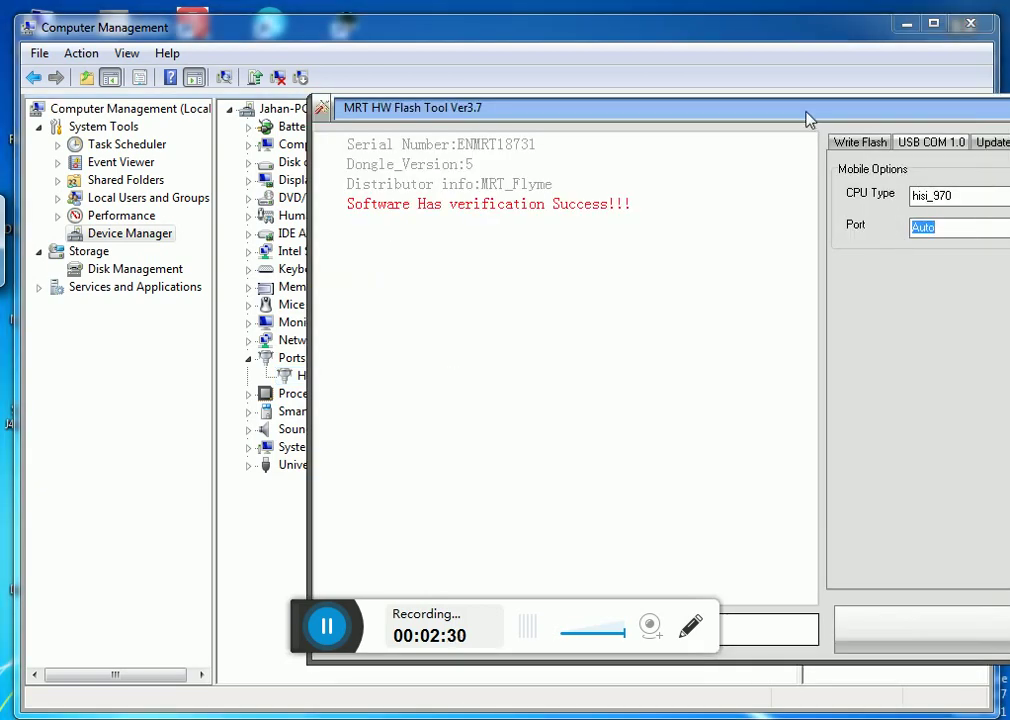
pyautogui.moveTo(800, 120); pyautogui.dragTo(555, 128)
pyautogui.click(814, 243)
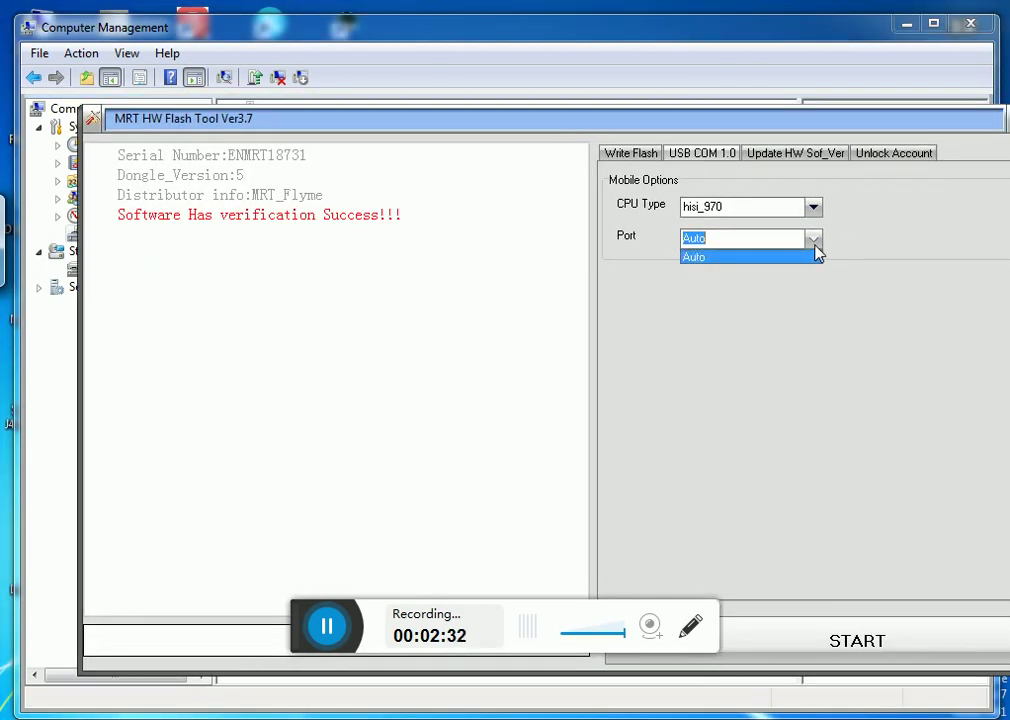
pyautogui.click(814, 243)
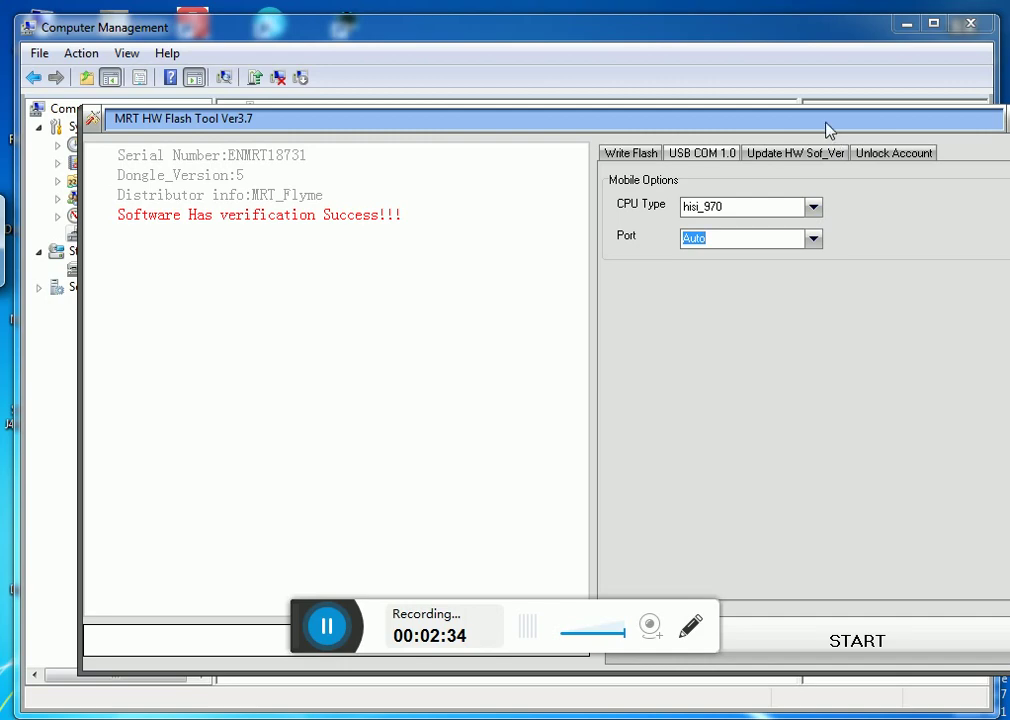
# Dismiss the MRT HW Flash Tool window, return to Computer Management and expand Ports (COM & LPT) in the device tree.
pyautogui.moveTo(827, 128); pyautogui.dragTo(710, 140)
pyautogui.click(970, 134)
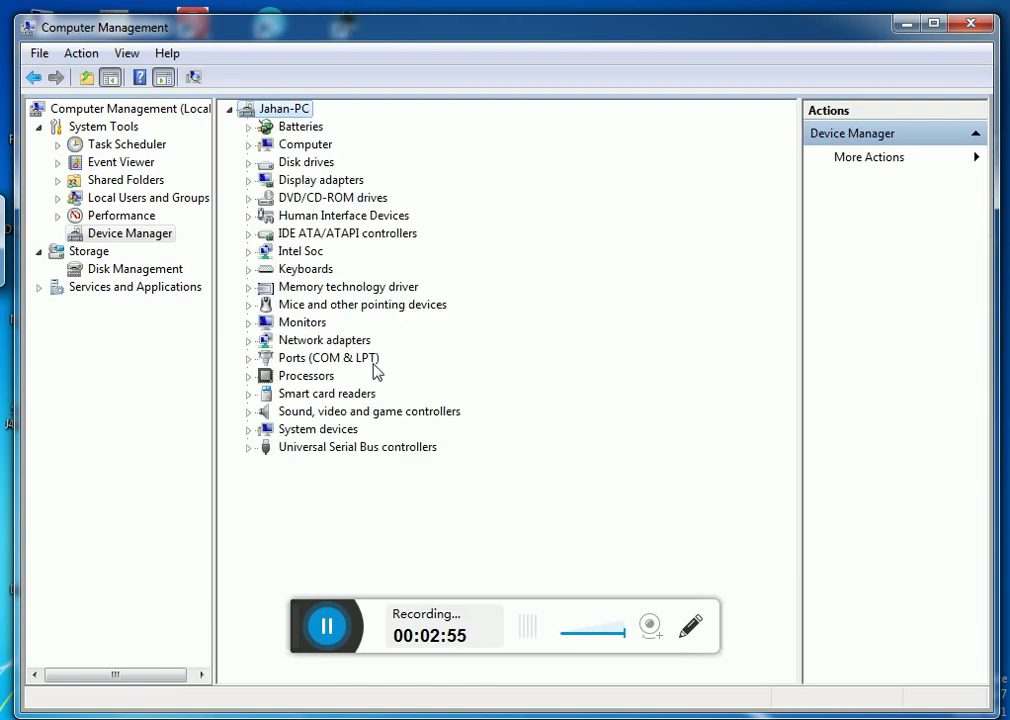
pyautogui.doubleClick(360, 358)
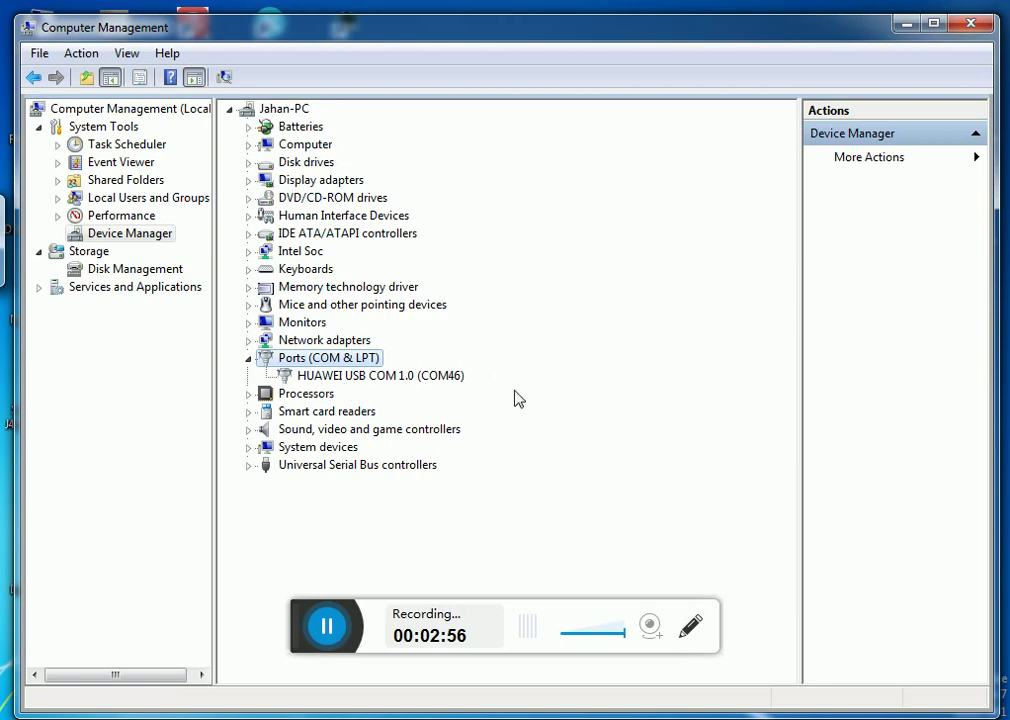